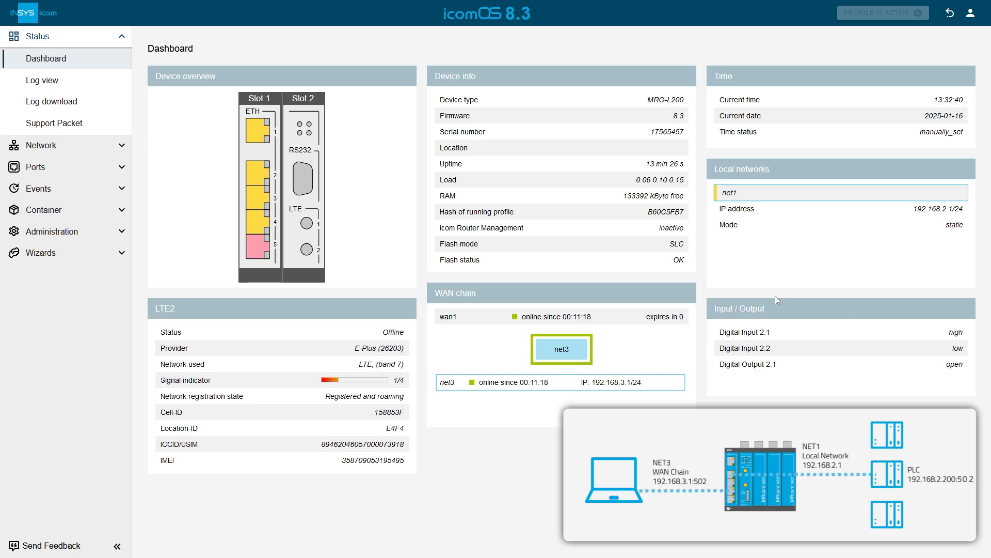
- In the Firewall / NAT settings, start a new destination NAT rule with the description "Port Forwarding"
left_click(118, 146)
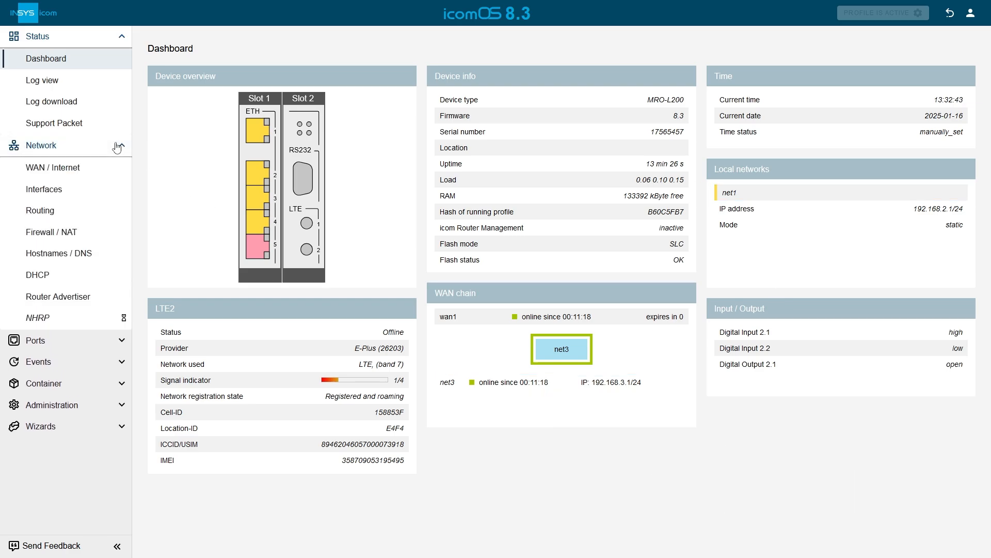
left_click(106, 236)
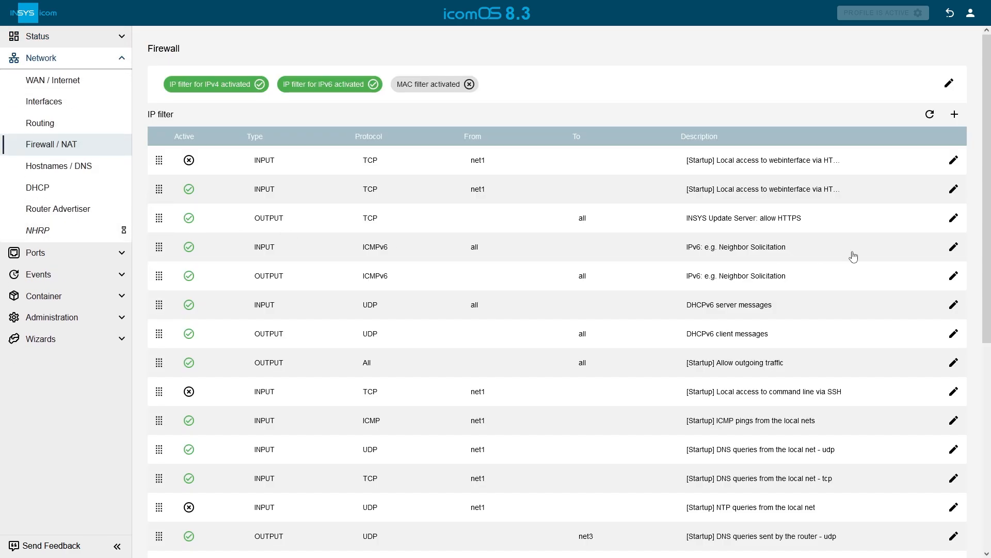
scroll(989, 258, "down", 7)
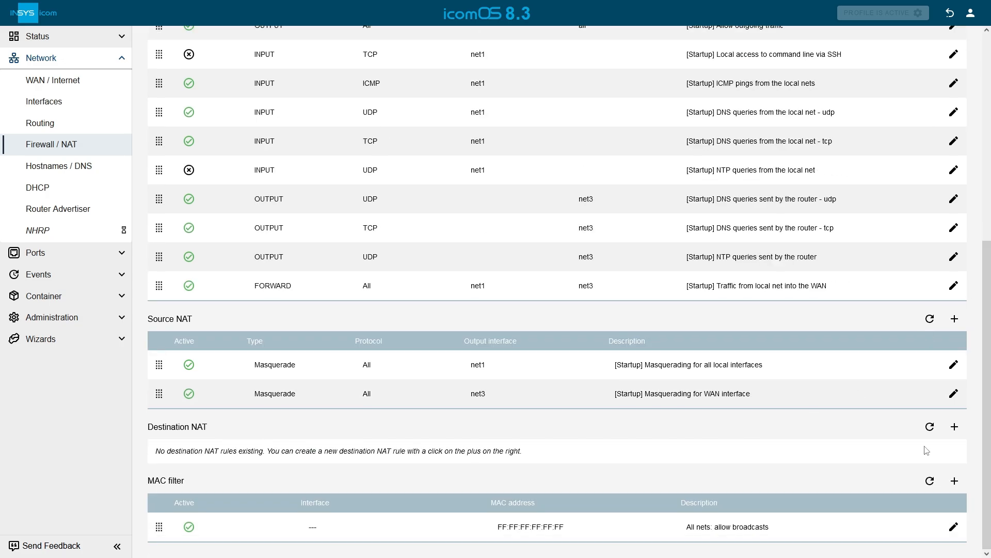
left_click(955, 427)
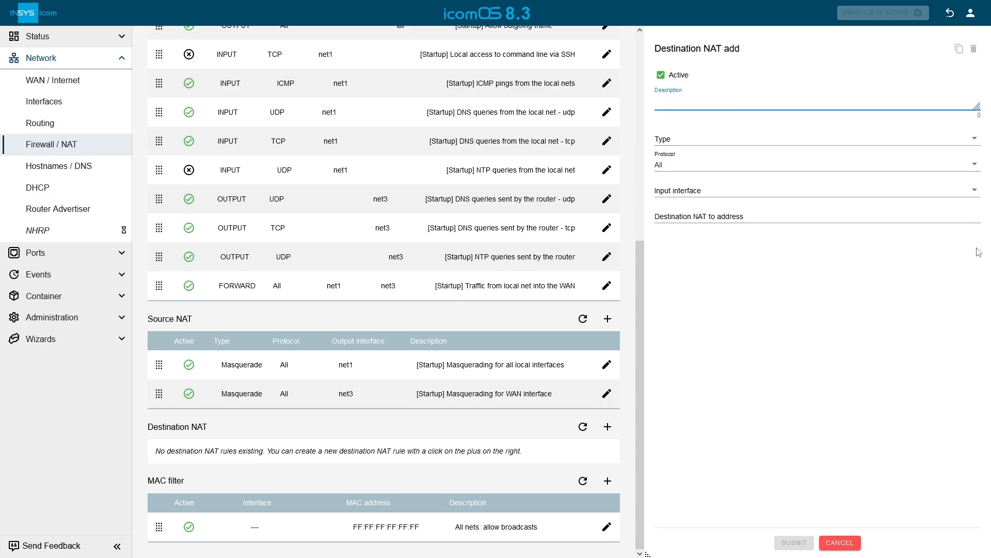
type("Port Forwarding")
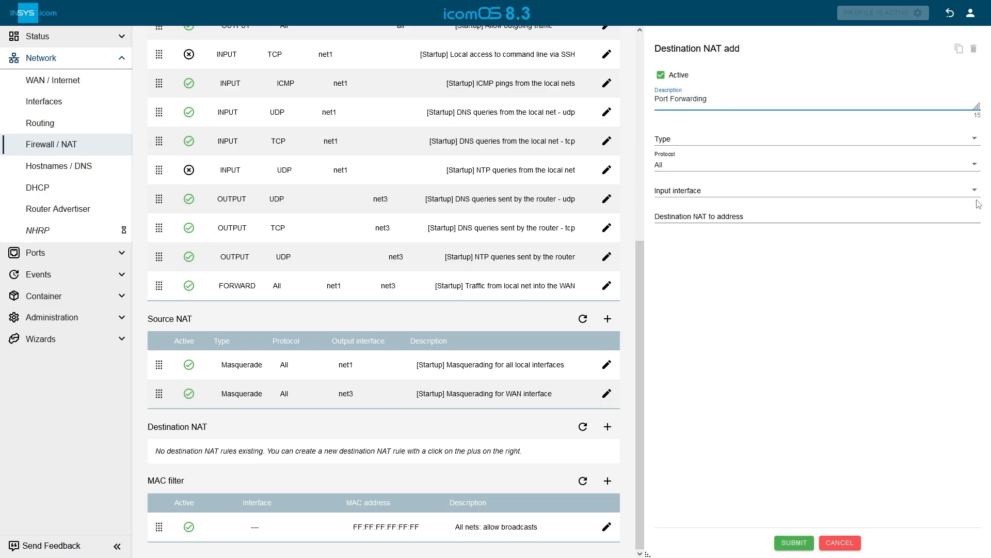
- Set the destination NAT rule's type to Portforward, protocol to TCP and input interface to net3 - [Startup] WAN
left_click(974, 138)
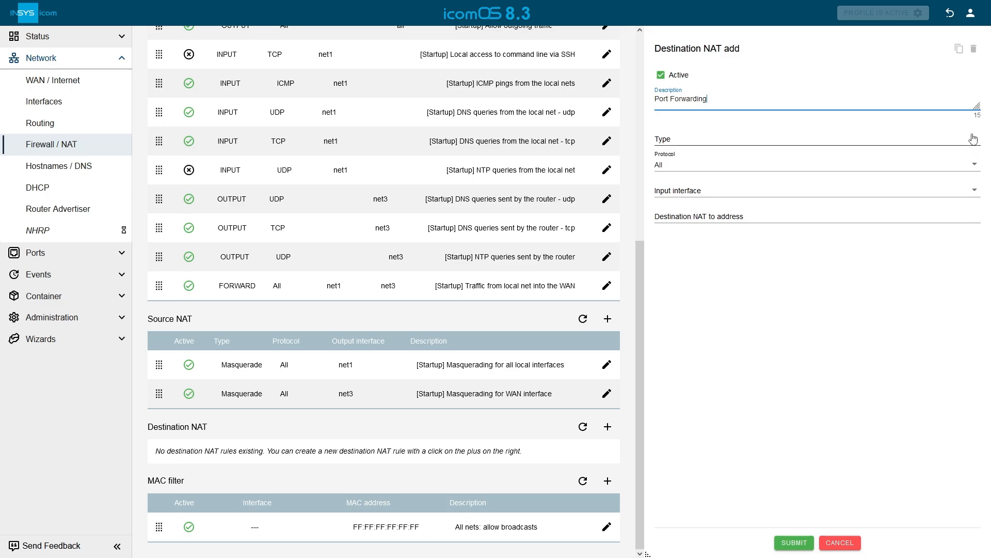
left_click(965, 189)
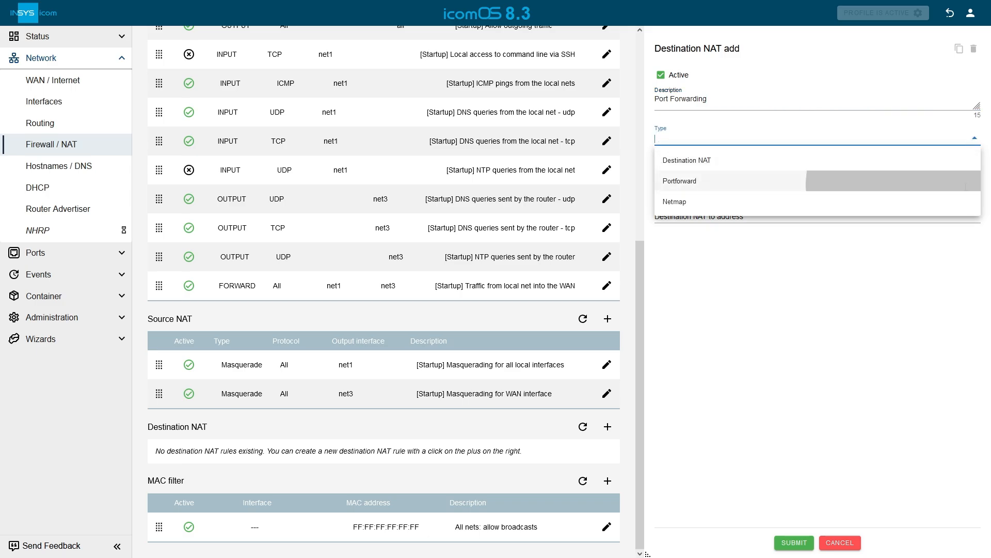
left_click(976, 166)
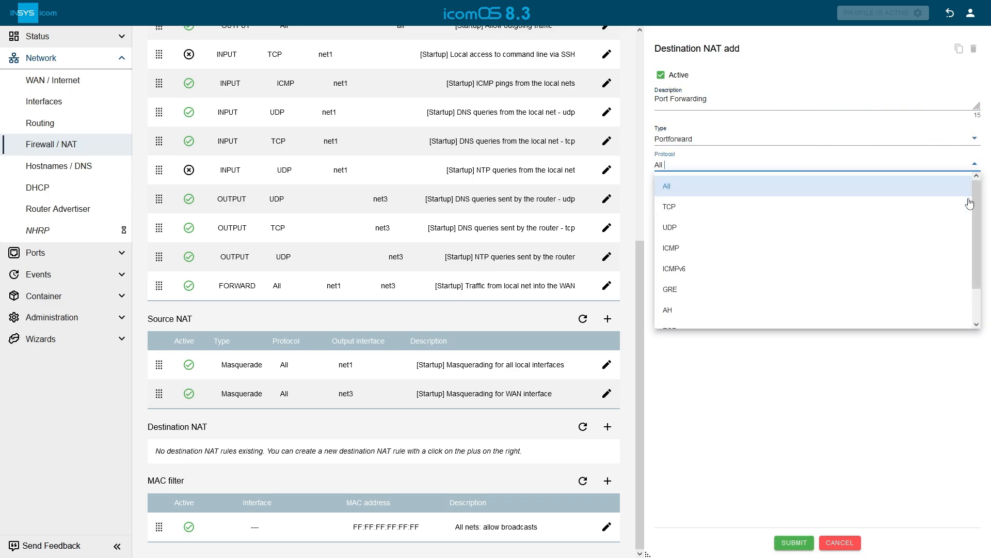
left_click(955, 215)
left_click(975, 192)
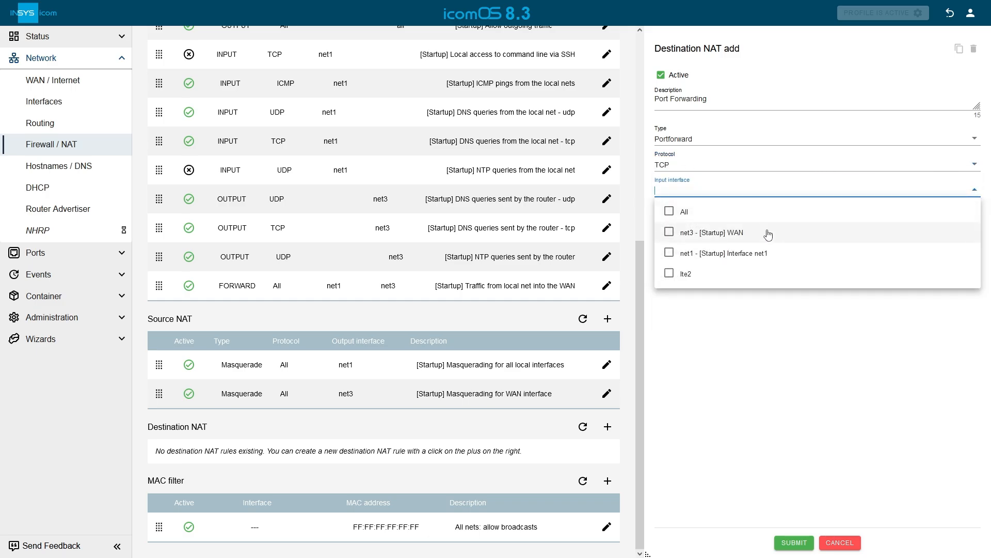
left_click(721, 233)
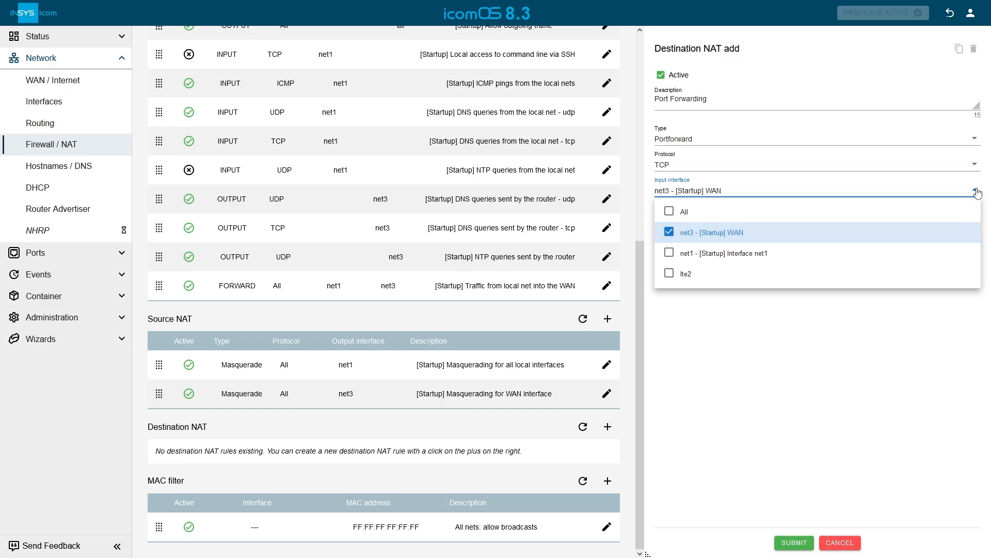
left_click(975, 190)
- Set destination port 502, destination NAT to address 192.168.2.200 and destination NAT to port 502, and submit the rule
left_click(733, 229)
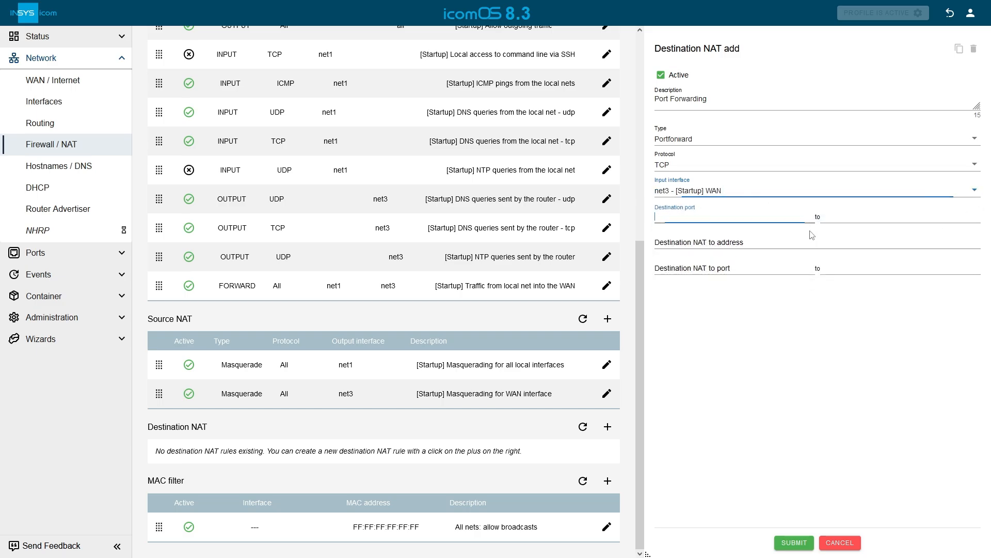
type("502")
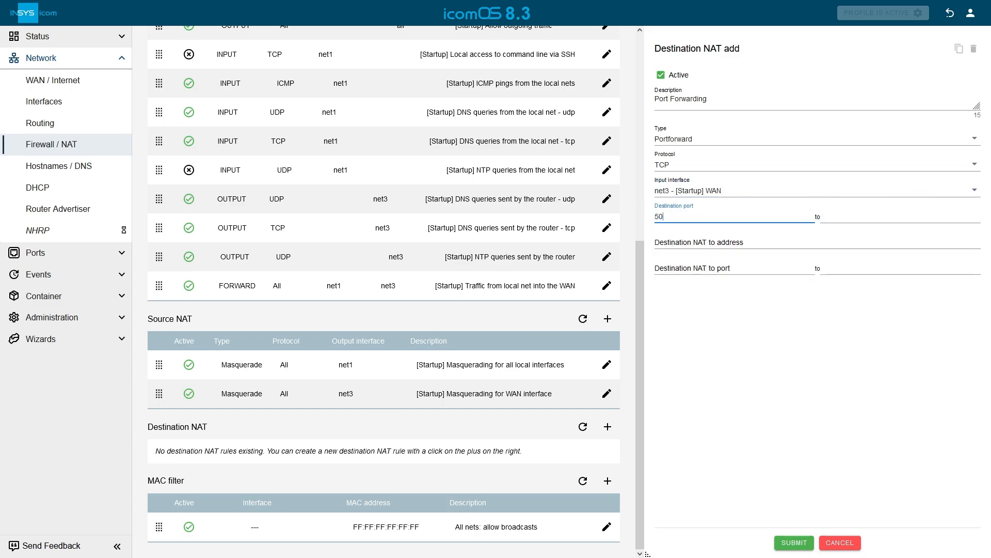
key("Tab")
key("Tab")
type("192.168.2.200")
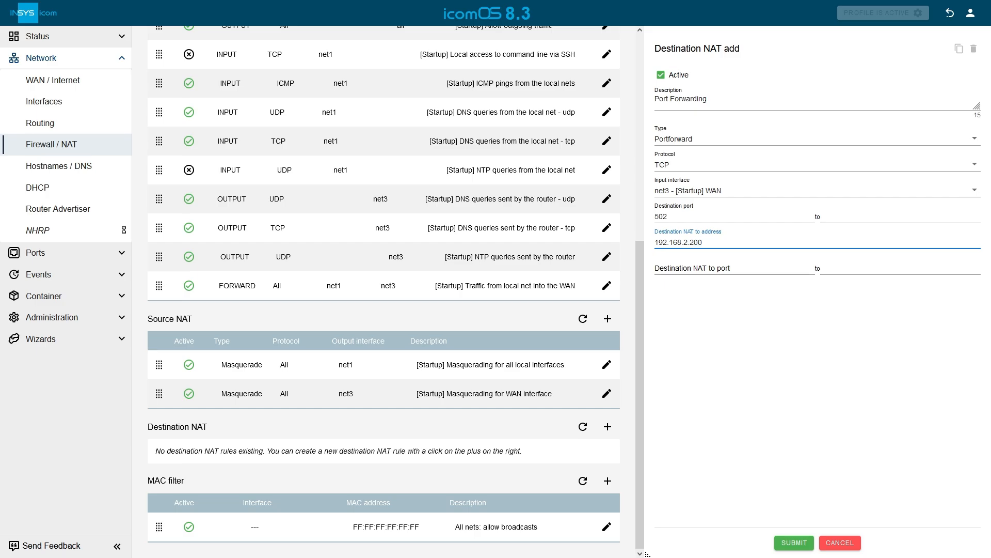
key("Tab")
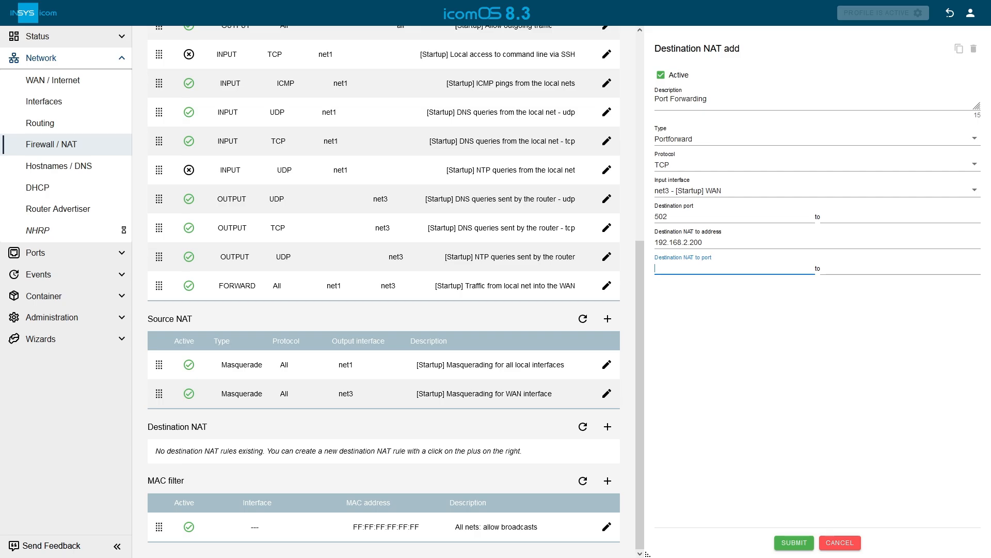
type("502")
left_click(794, 543)
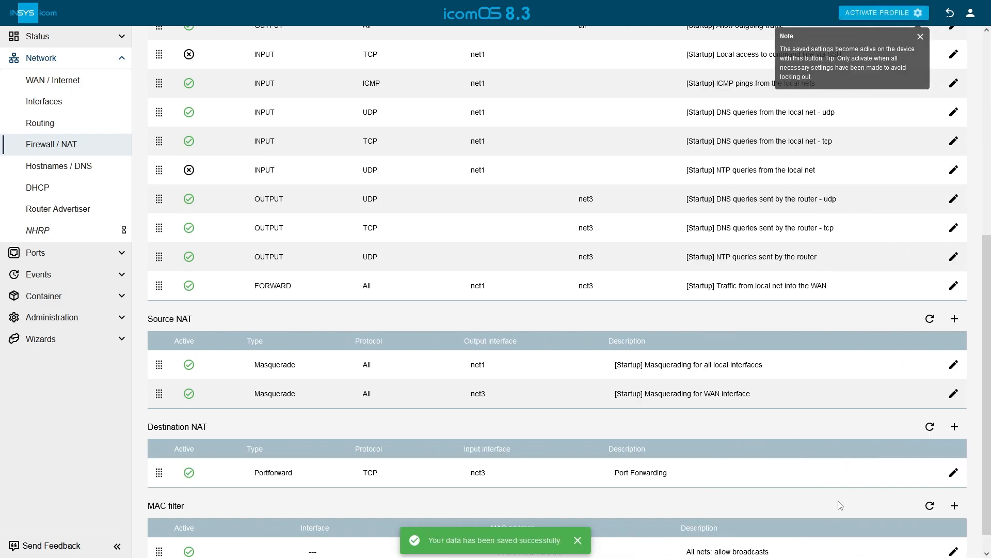
- Start a new IP filter rule with the description "Port Forwarding" and packet direction FORWARD
scroll(847, 494, "up", 7)
left_click(921, 37)
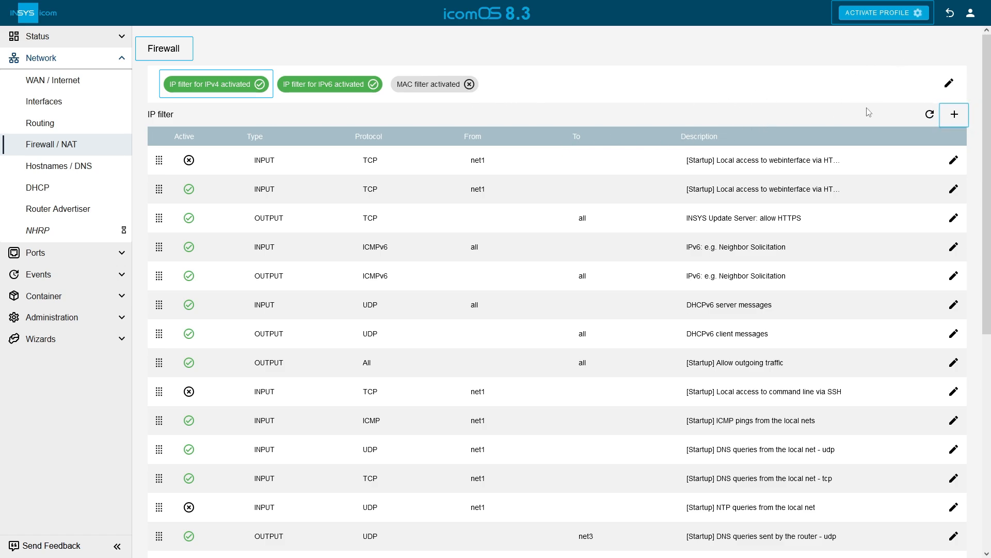
left_click(956, 115)
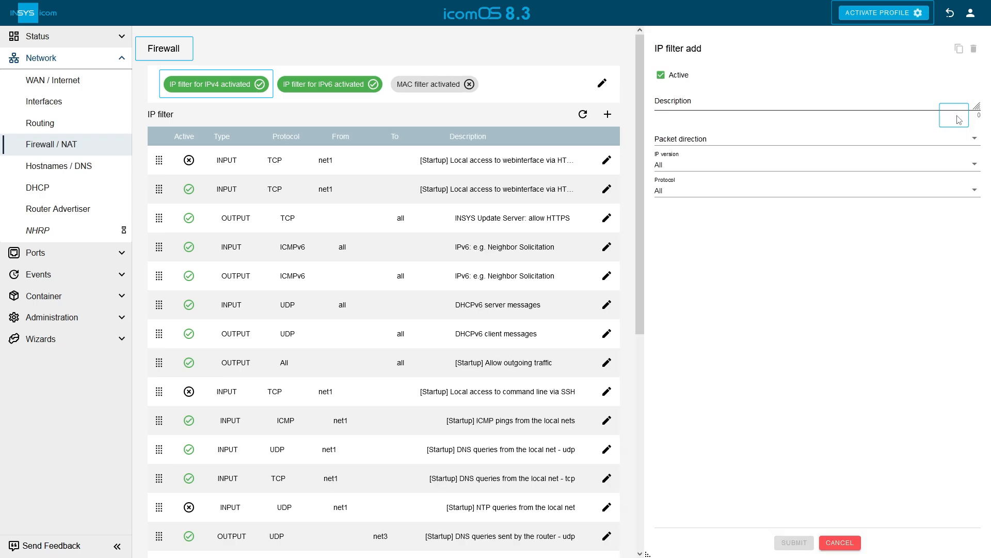
type("Port Forwarding")
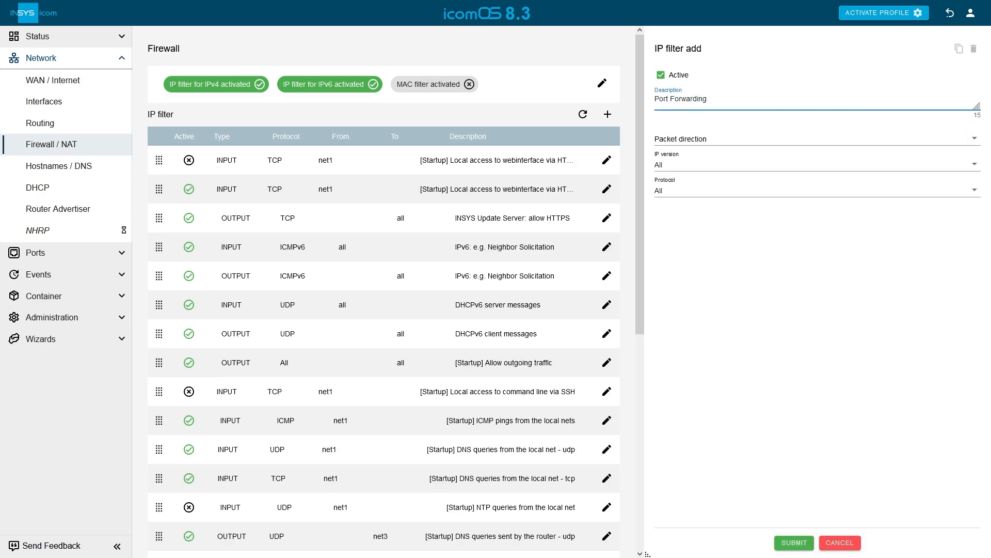
left_click(975, 138)
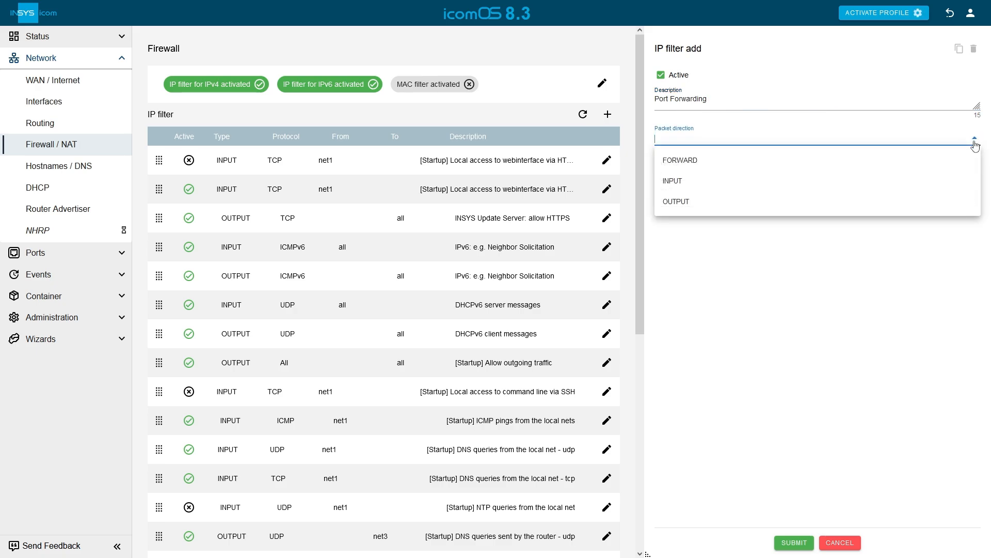
left_click(961, 167)
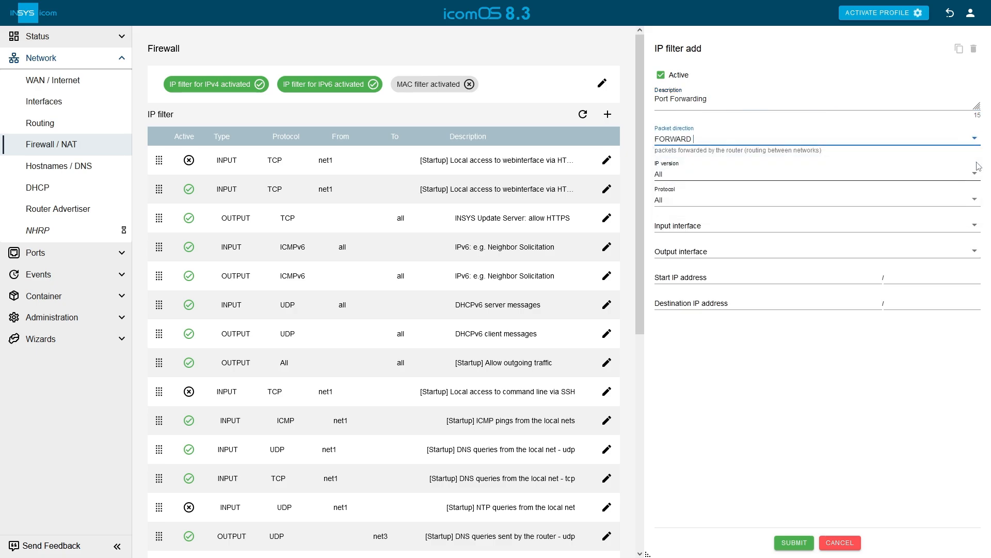
- Set the IP filter's protocol to TCP, input interface to net3 - [Startup] WAN and output interface to net1 - [Startup] Interface net1
left_click(976, 195)
left_click(952, 246)
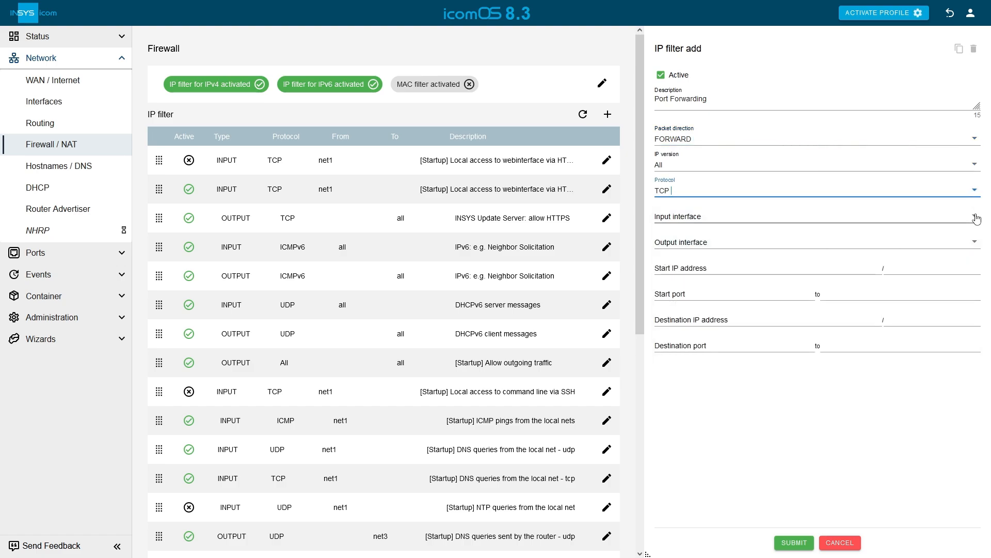
left_click(976, 219)
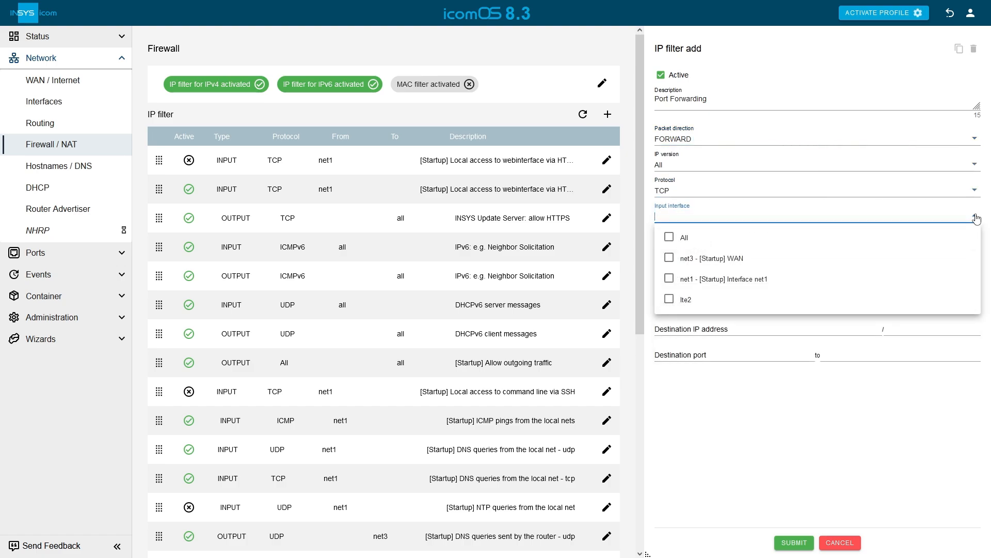
left_click(671, 259)
left_click(975, 217)
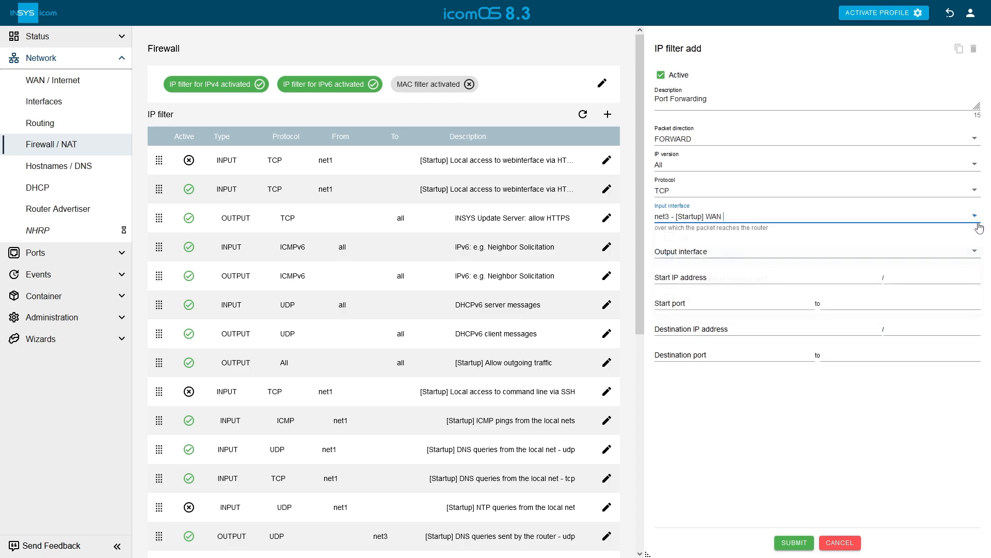
left_click(974, 254)
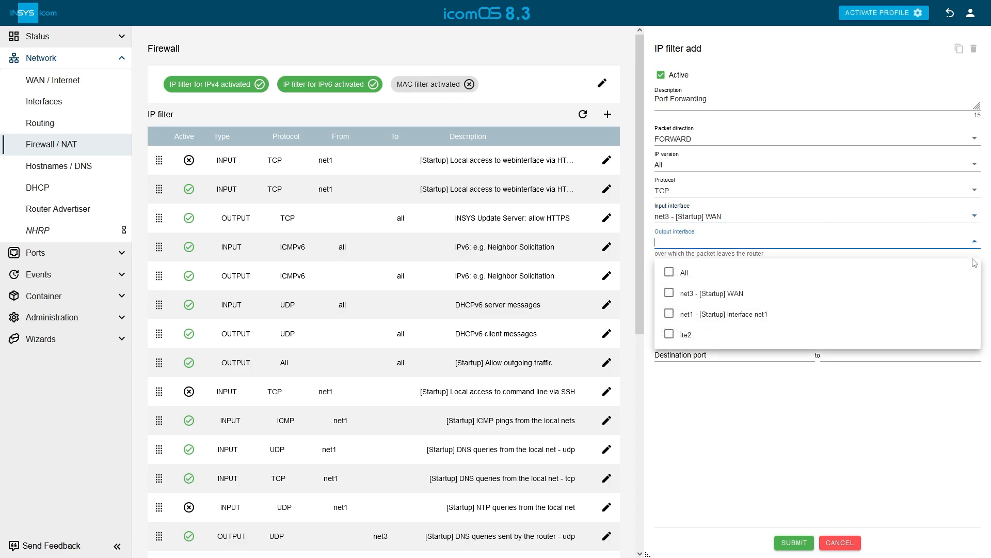
left_click(952, 317)
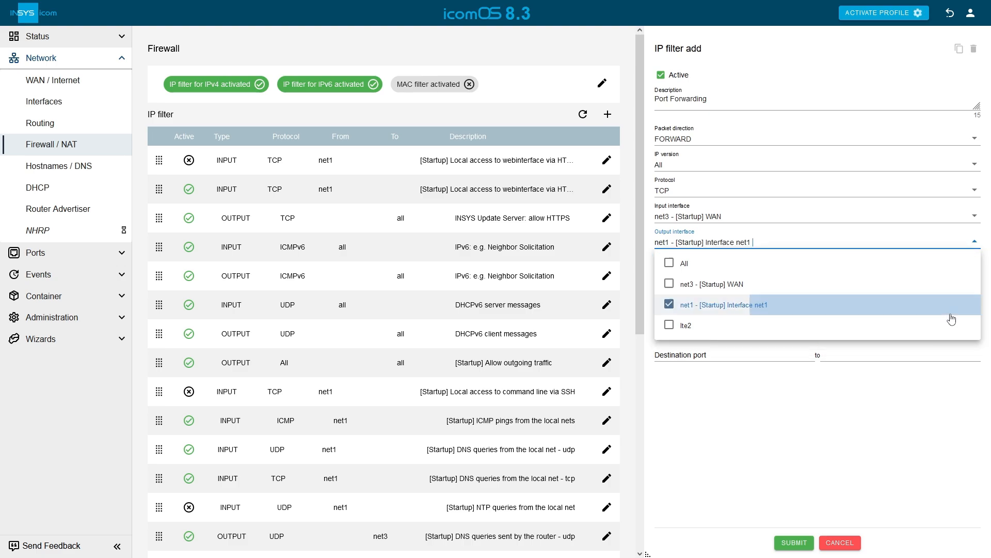
left_click(977, 242)
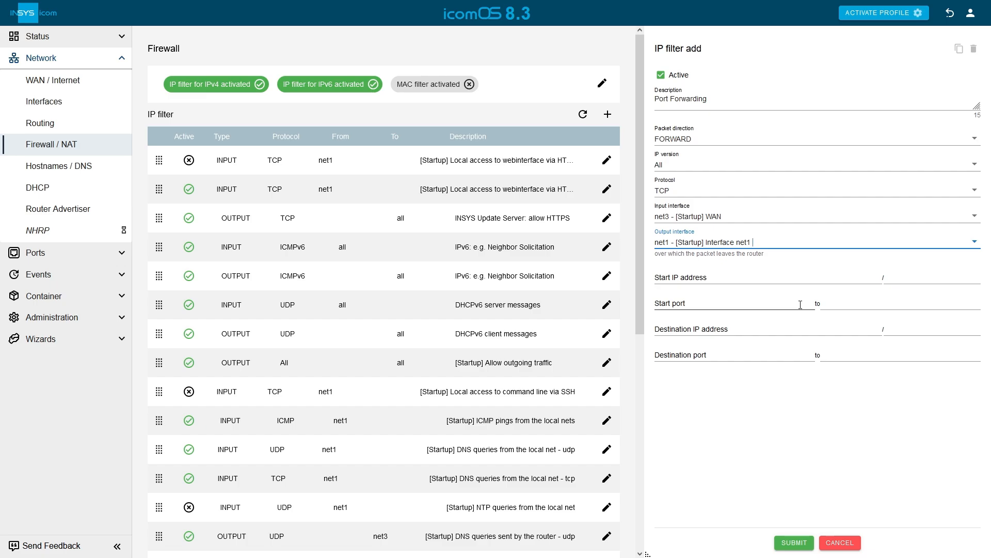
- Submit the IP filter with destination IP address 192.168.2.200/32 and destination port 502, and activate the changed profile
left_click(875, 331)
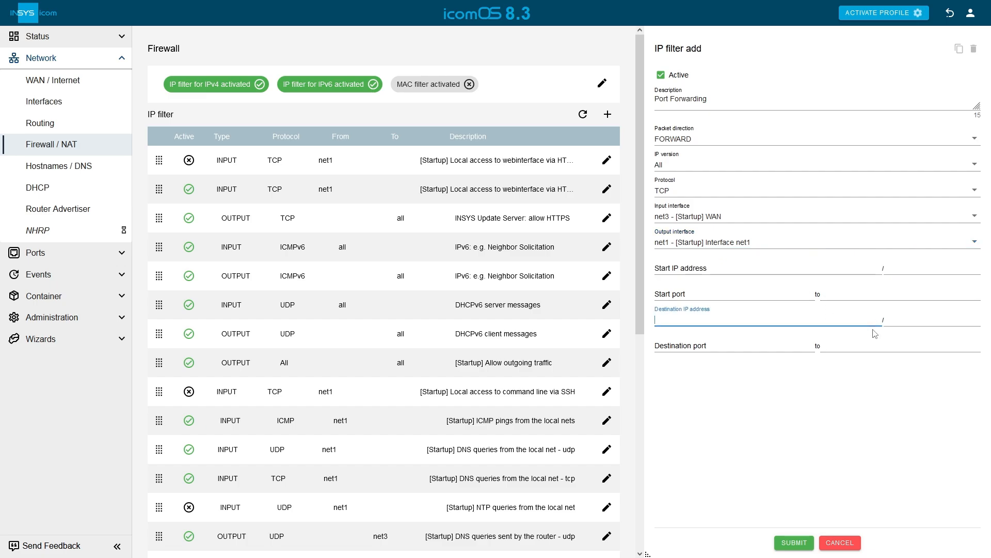
type("192.168.2.200")
left_click(962, 316)
type("32")
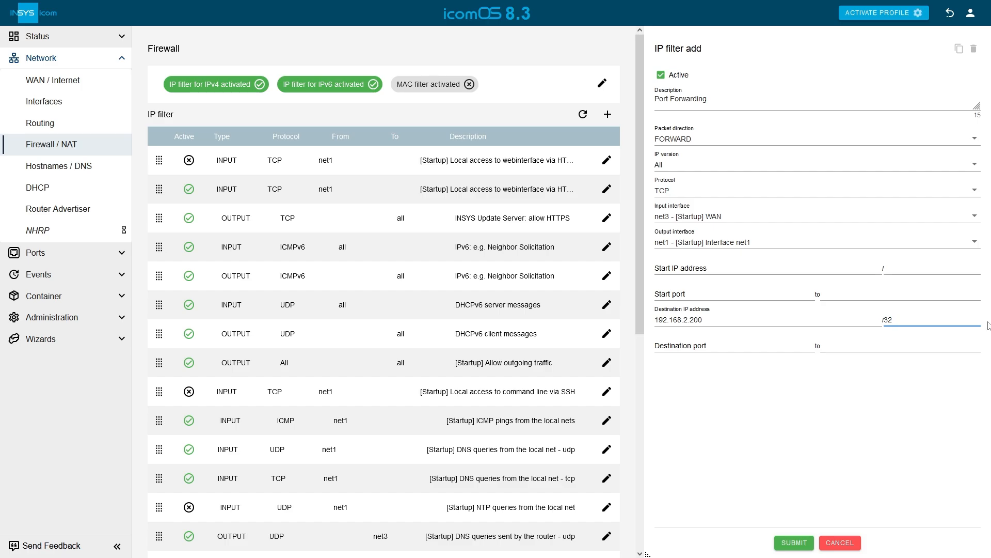
left_click(804, 344)
type("502")
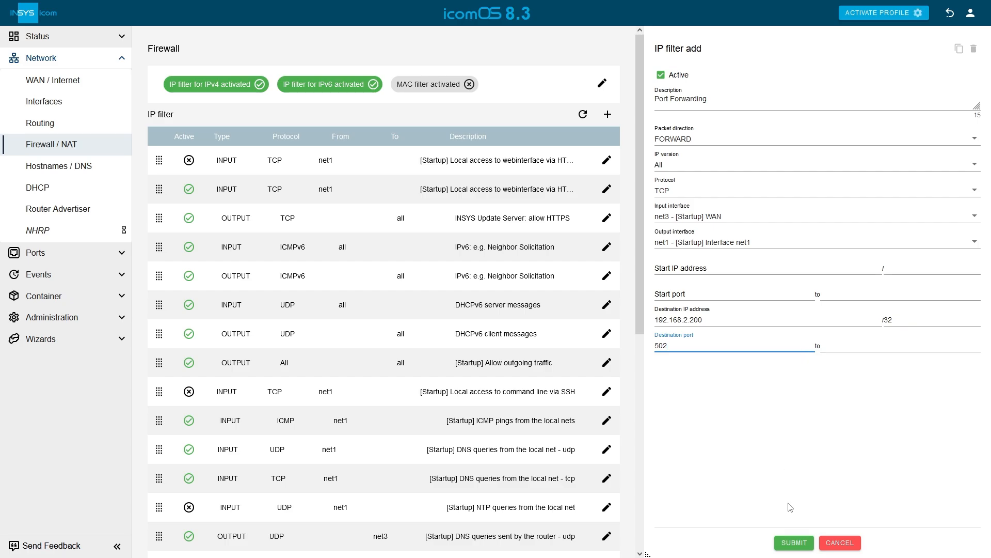
left_click(803, 546)
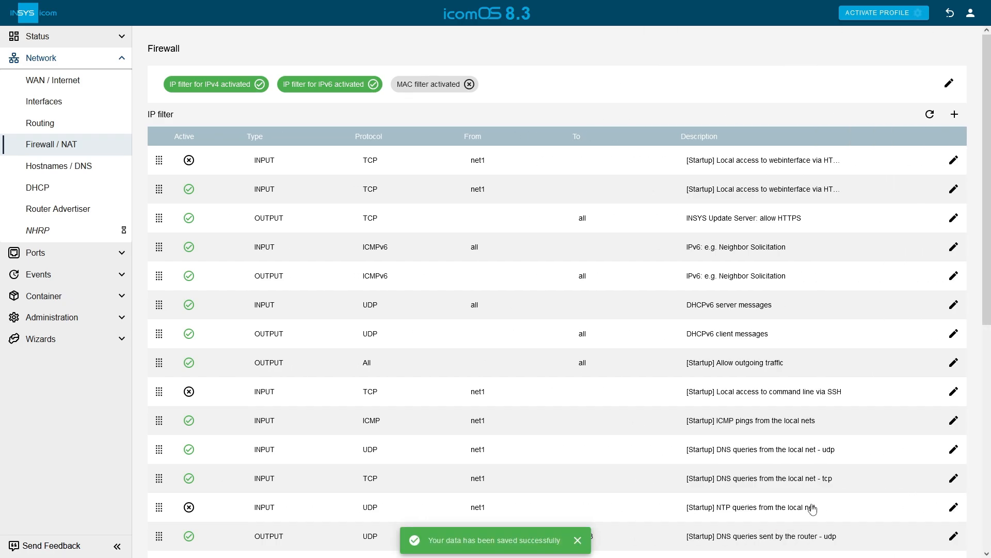
left_click(911, 20)
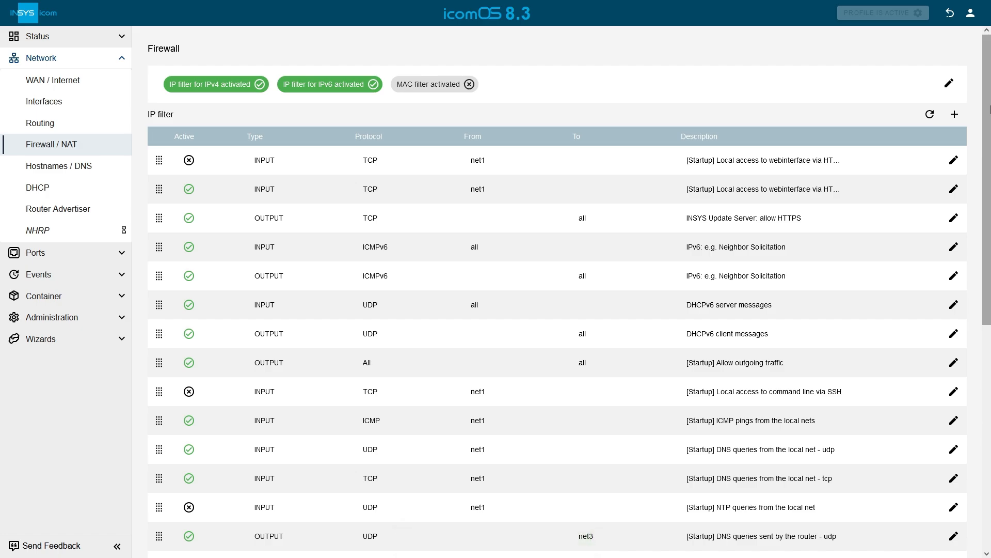
- Open the debug tools on the Administration Debugging page and select TCP dump as the tool
left_click(122, 322)
scroll(84, 496, "down", 2)
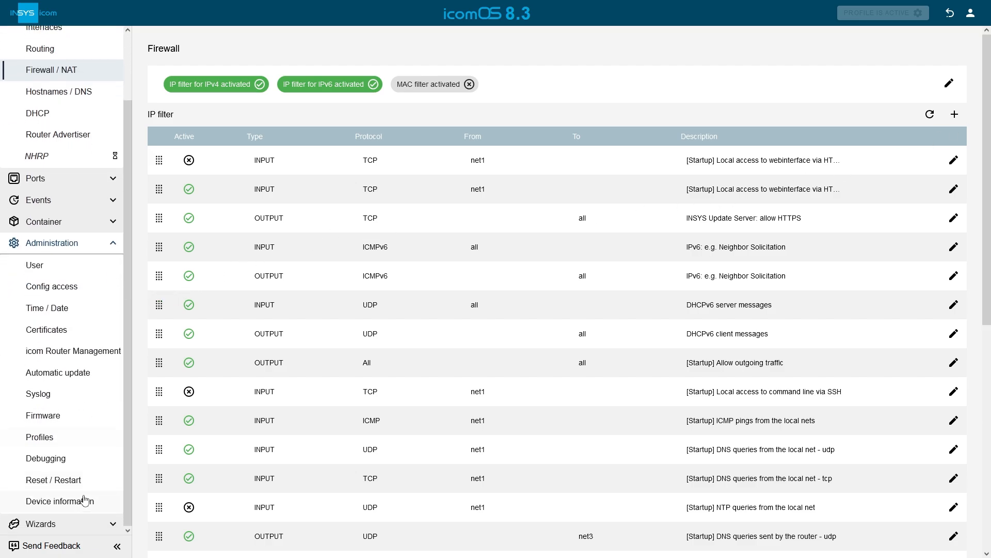
left_click(79, 460)
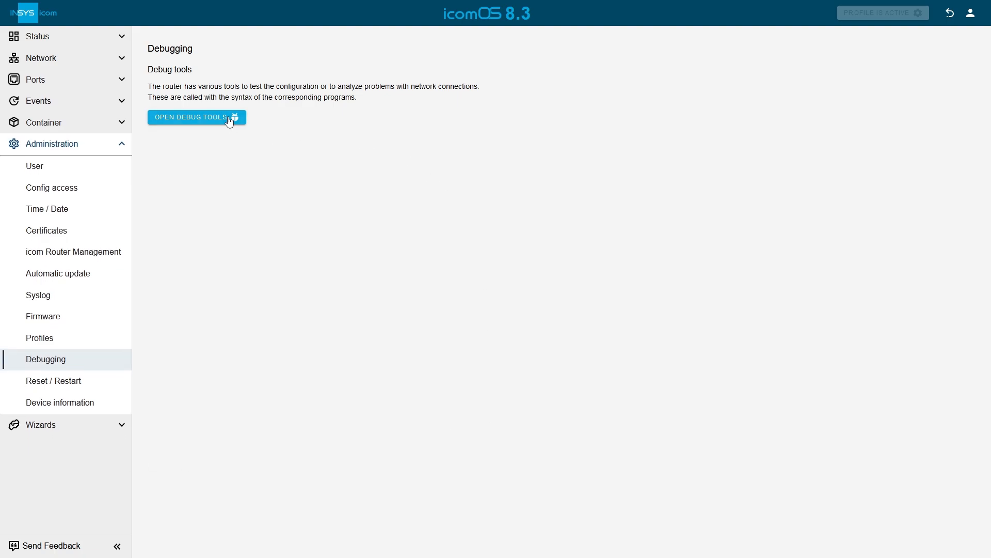
left_click(229, 119)
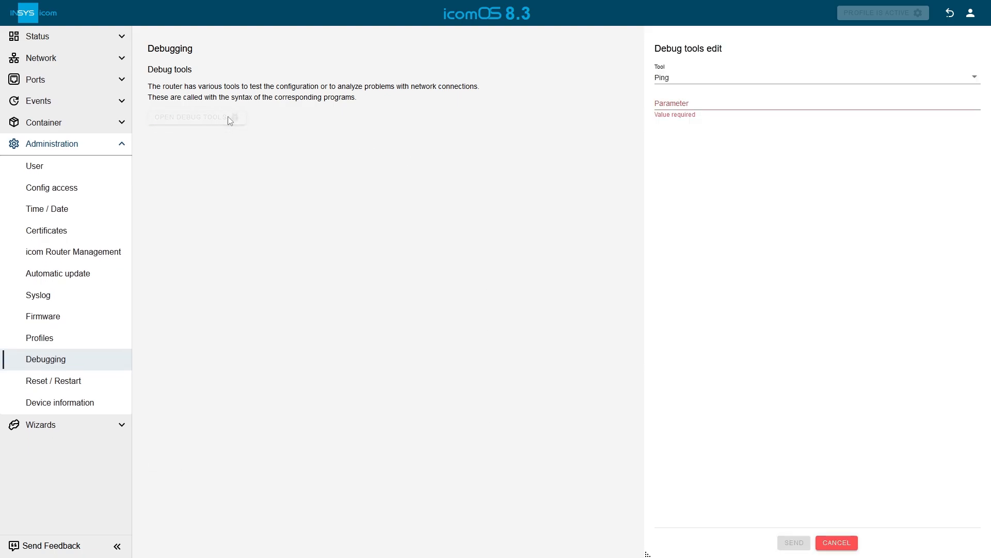
left_click(977, 80)
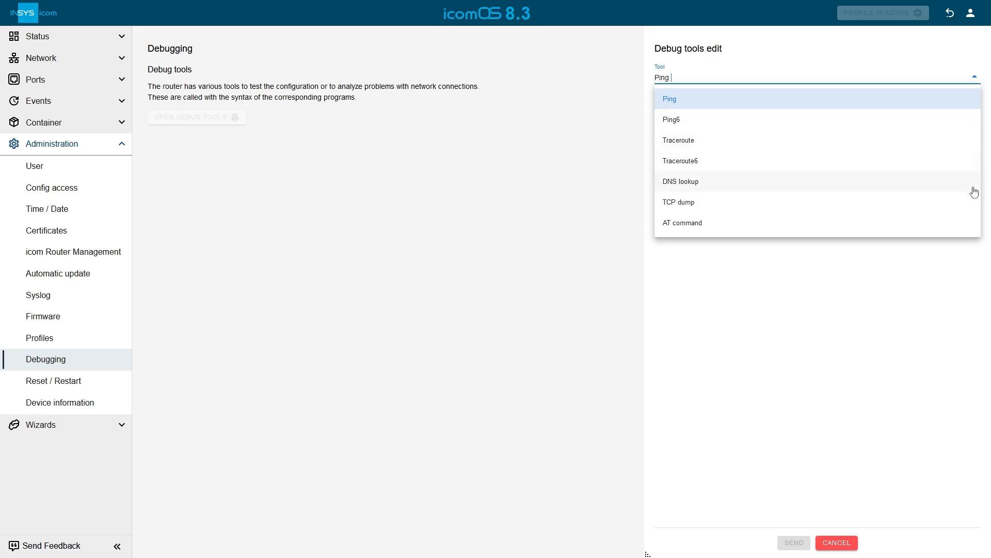
left_click(973, 207)
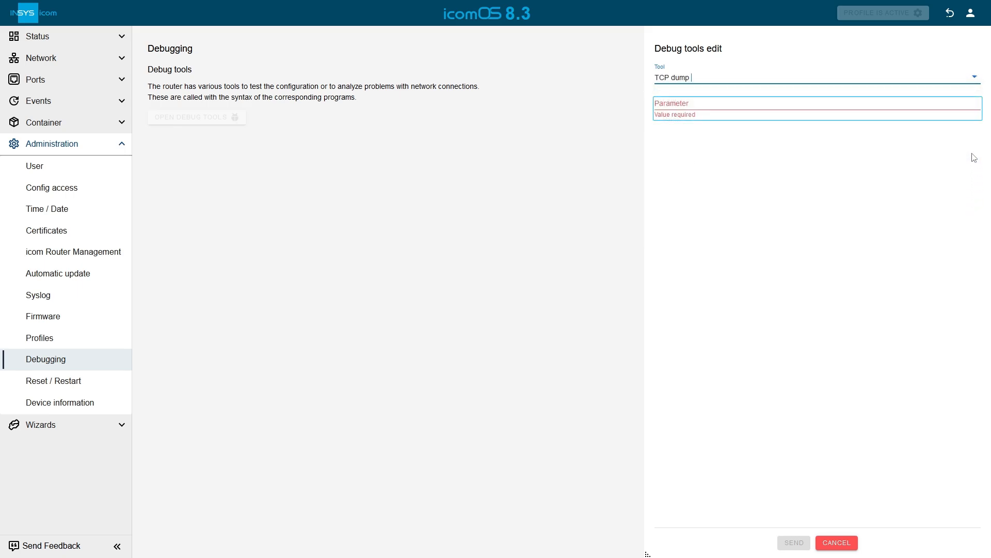
- Run the TCP dump on the local network interface with the parameter "-i net1"
type("-")
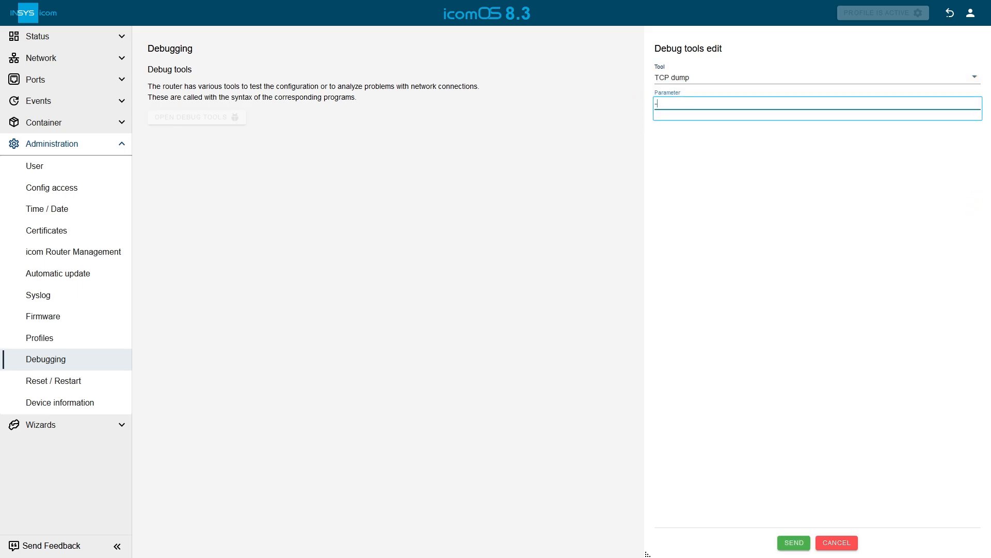
type("i net3")
key("BackSpace")
type("1")
left_click(802, 544)
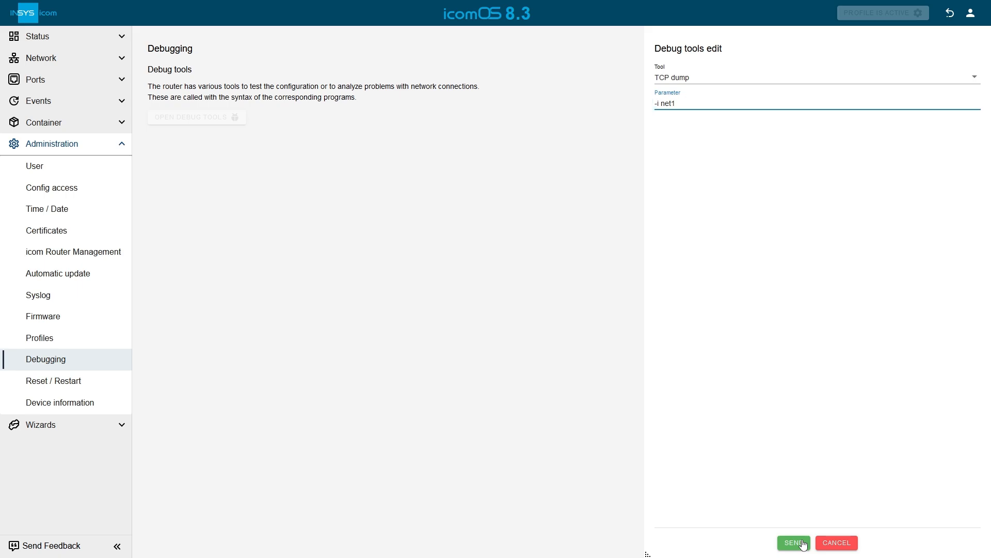